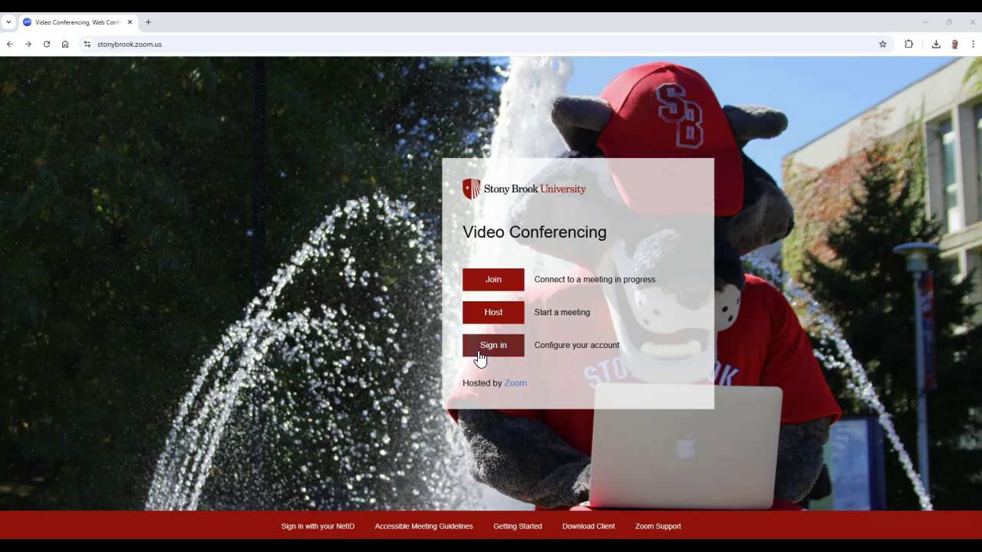
Sign in to the Stony Brook video conferencing account and search its settings for "Whiteboard"
left_click(478, 353)
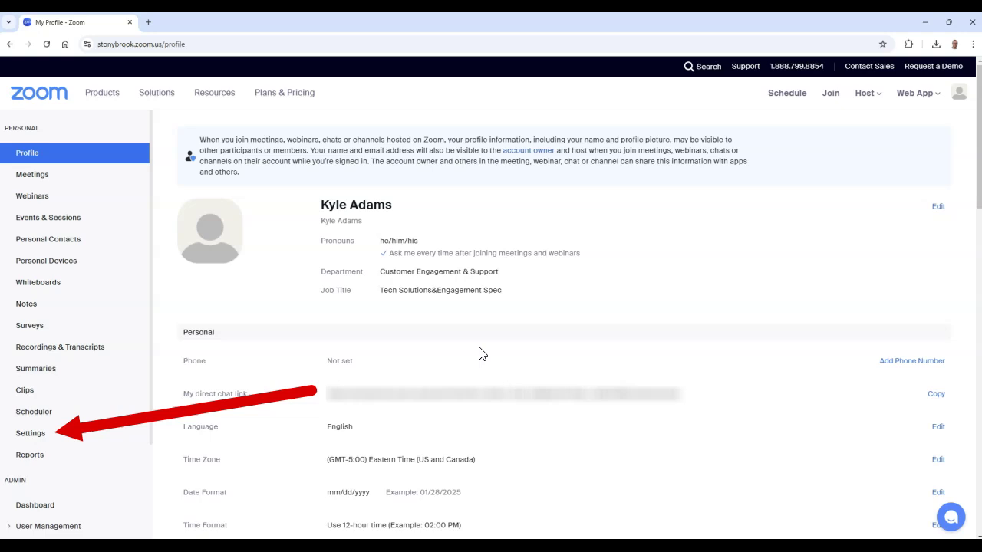
left_click(76, 442)
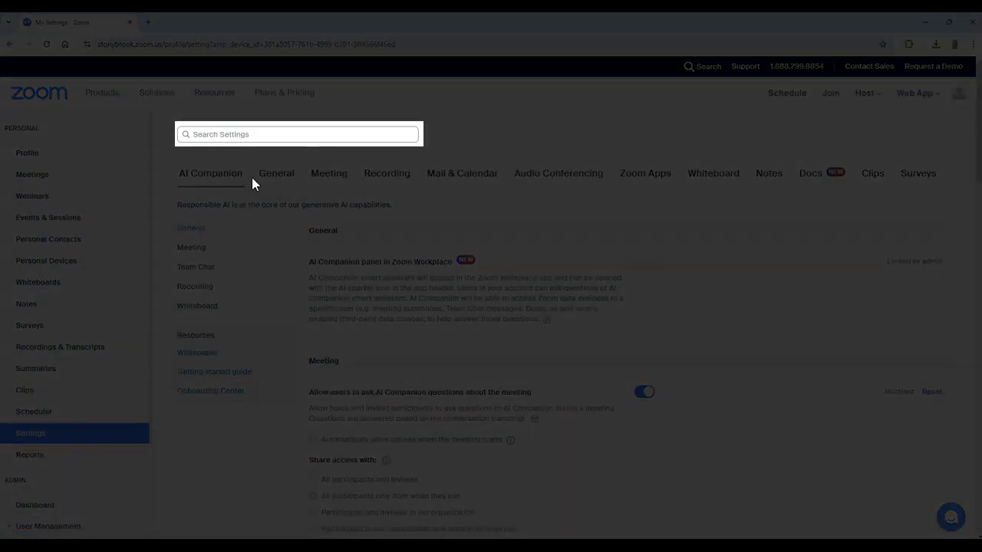
left_click(279, 135)
type("Whiteboard")
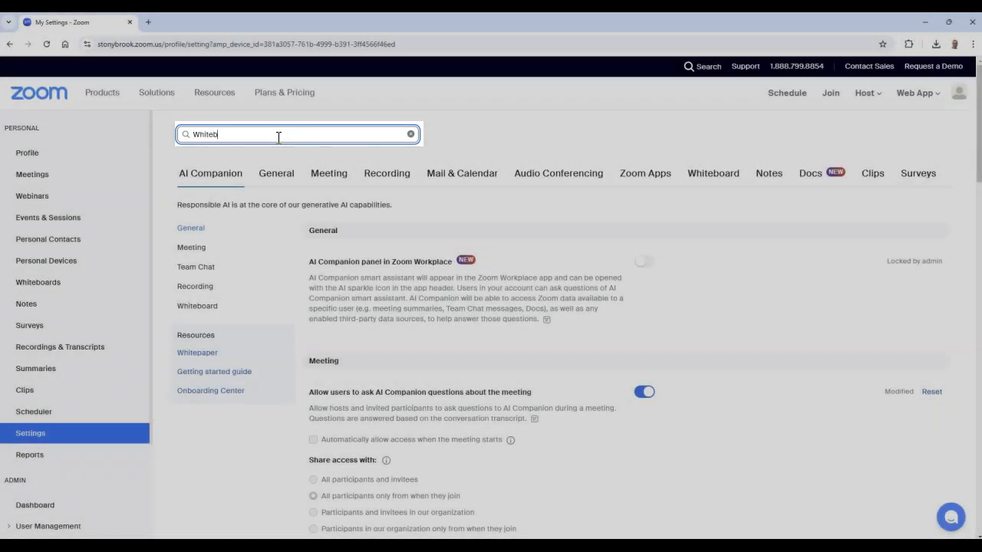
key("Return")
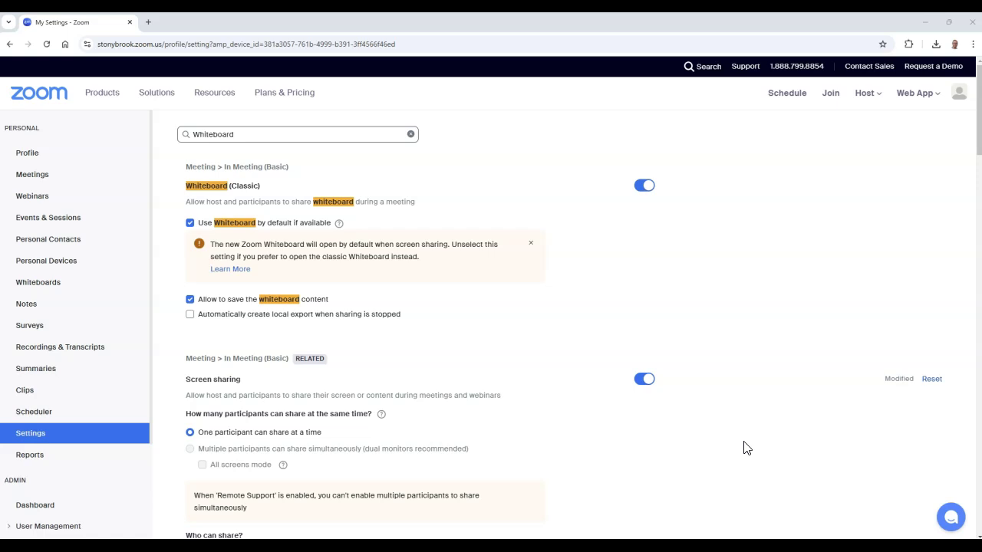
Review the whiteboard-related settings, including screen sharing, in-meeting collaboration, third-party embedding and participant sharing permissions
scroll(743, 448, "down", 3)
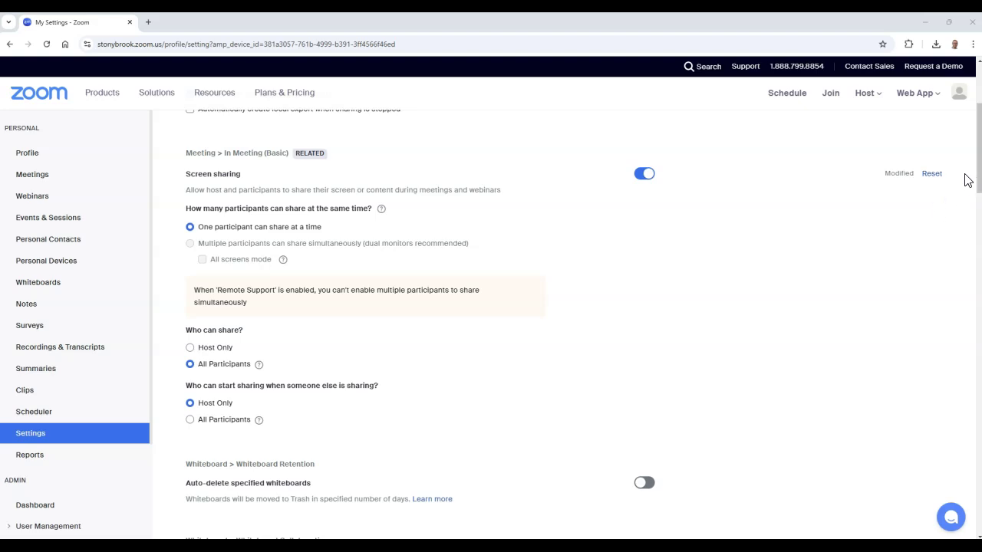
left_click_drag(979, 188, 978, 255)
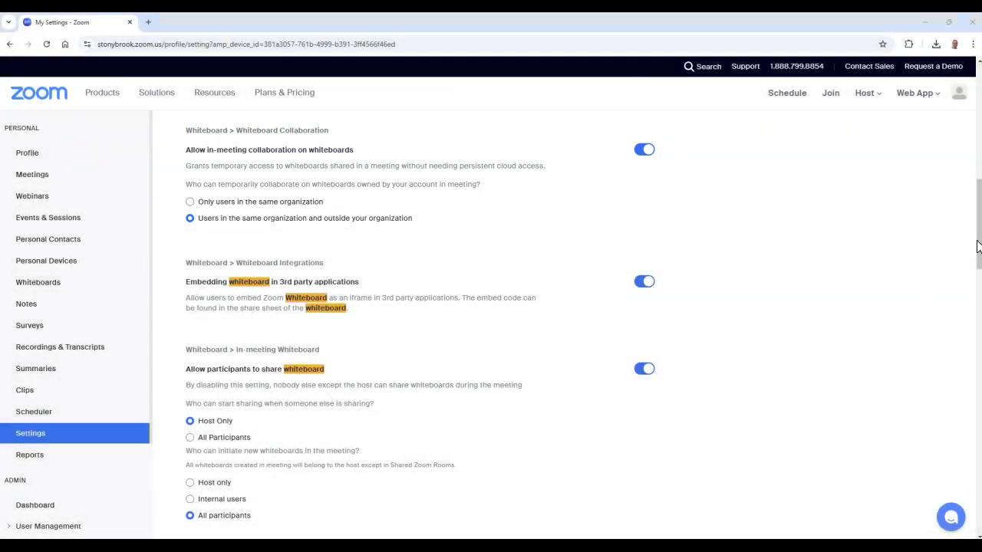
left_click_drag(977, 247, 977, 290)
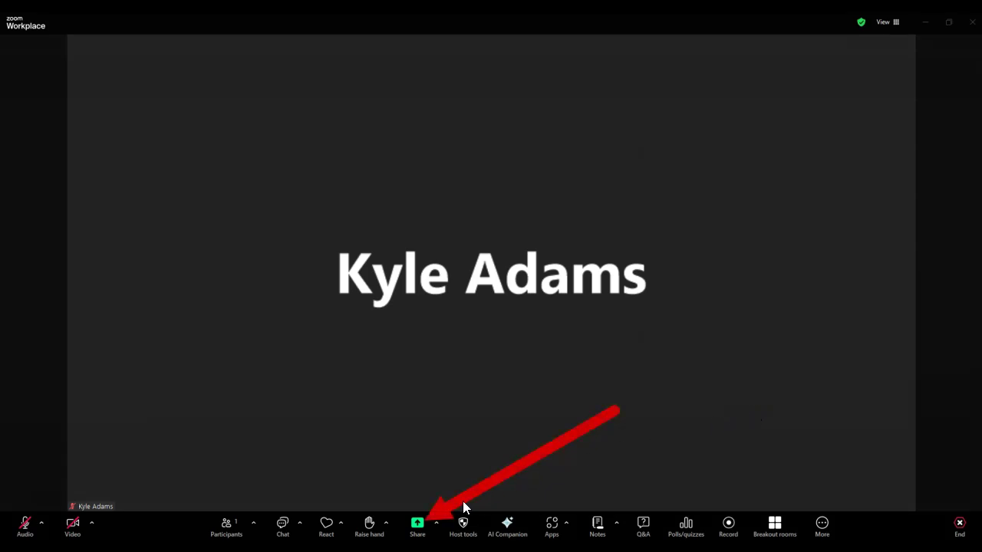
Start sharing a Zoom Whiteboard from the document sources in the meeting
left_click(418, 526)
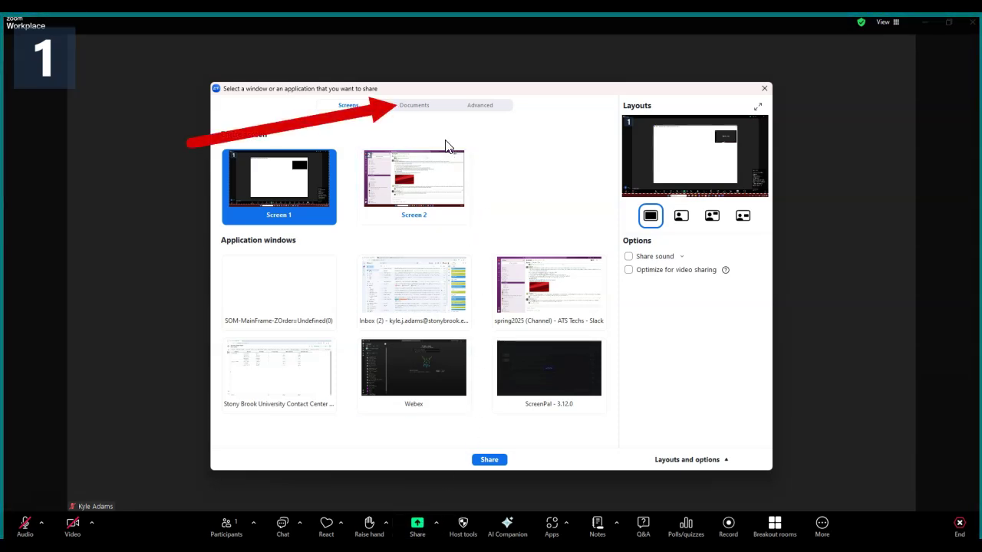
left_click(421, 106)
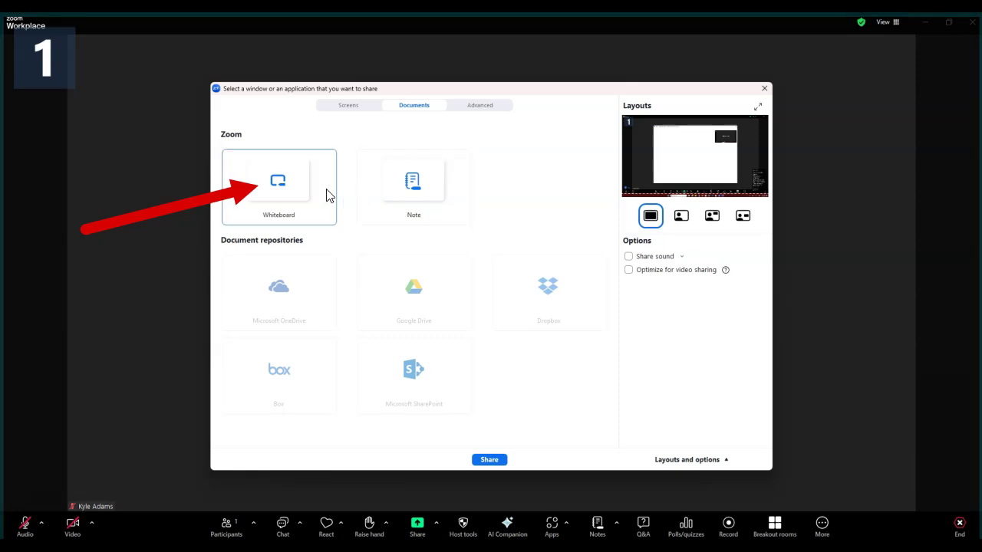
left_click(300, 191)
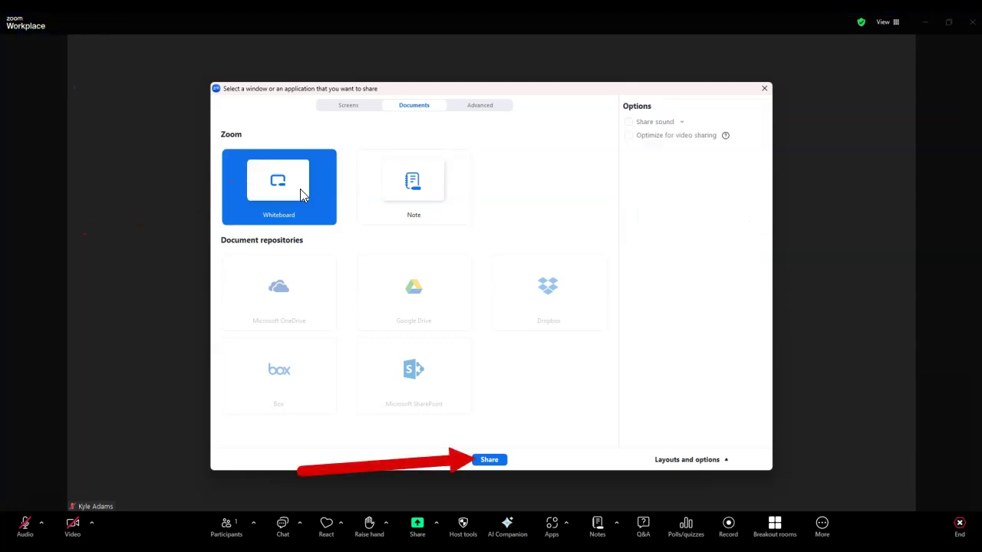
left_click(505, 460)
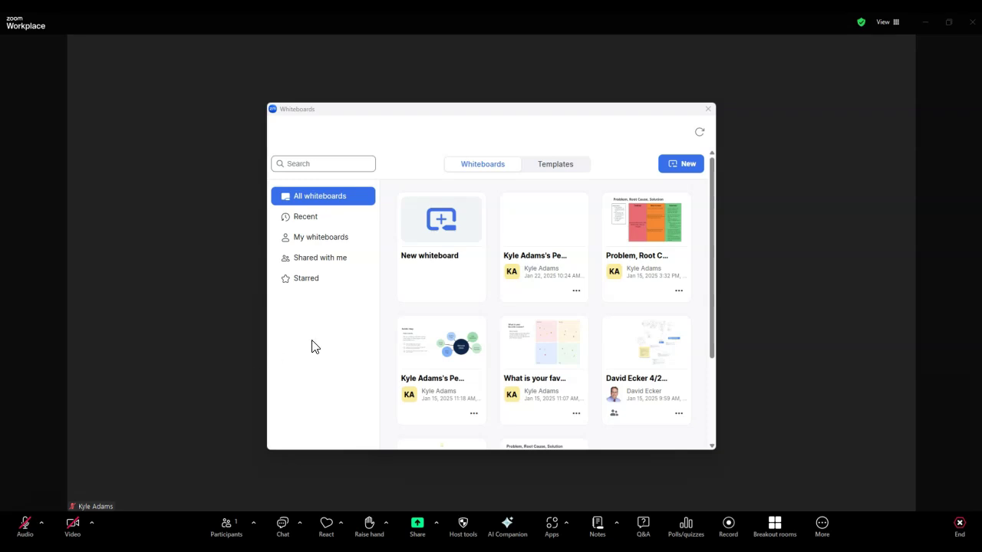
Create a new whiteboard for the meeting instead of opening an existing one, and dismiss the welcome notice
left_click(679, 235)
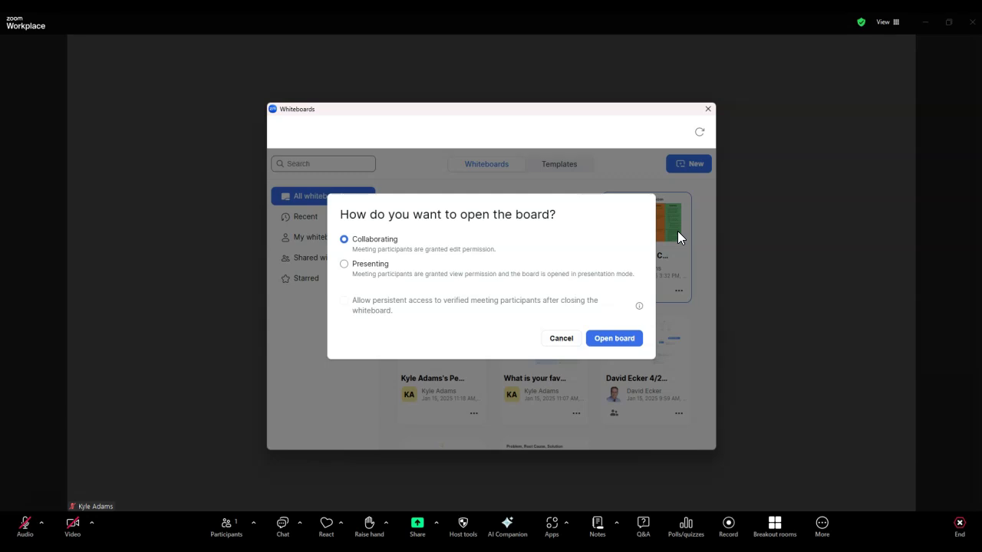
left_click(562, 345)
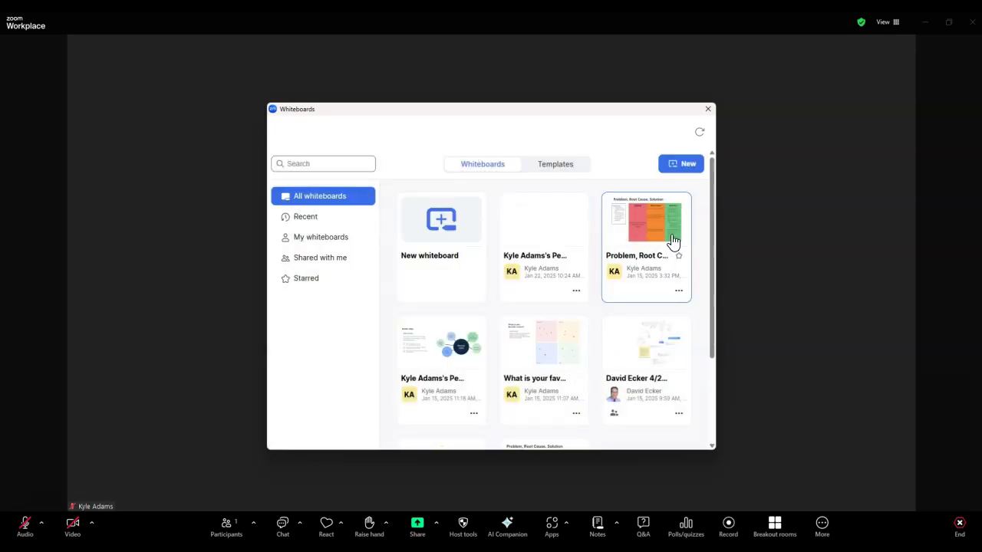
left_click(697, 169)
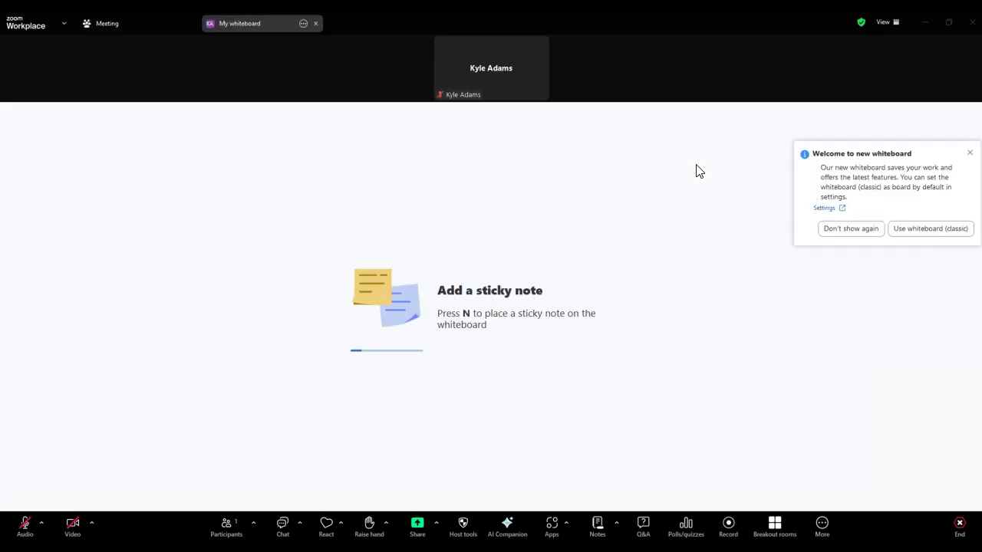
left_click(970, 153)
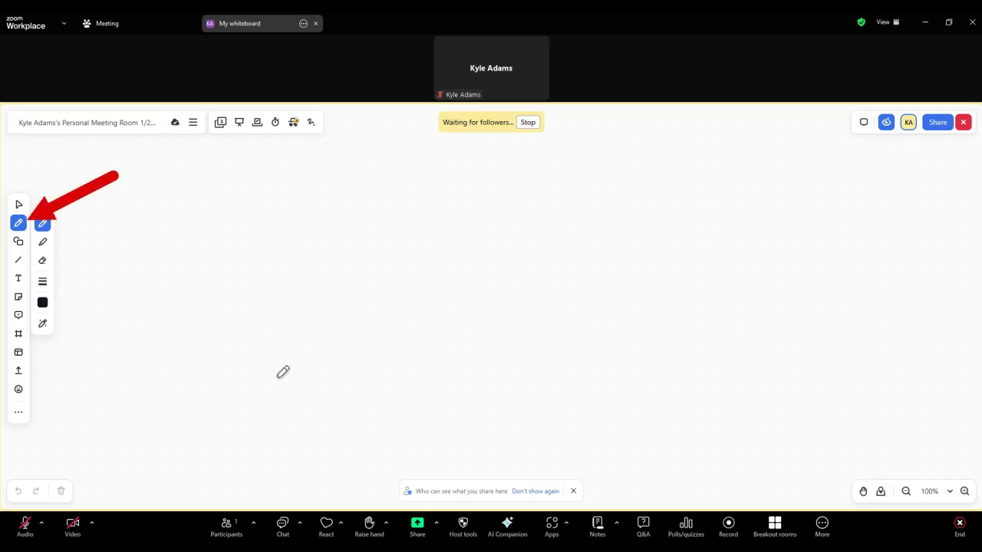
Handwrite "Hi!" on the whiteboard with the pen
mouse_move(213, 254)
left_mouse_down()
mouse_move(214, 303)
mouse_move(228, 283)
mouse_move(228, 307)
mouse_move(244, 297)
left_mouse_up()
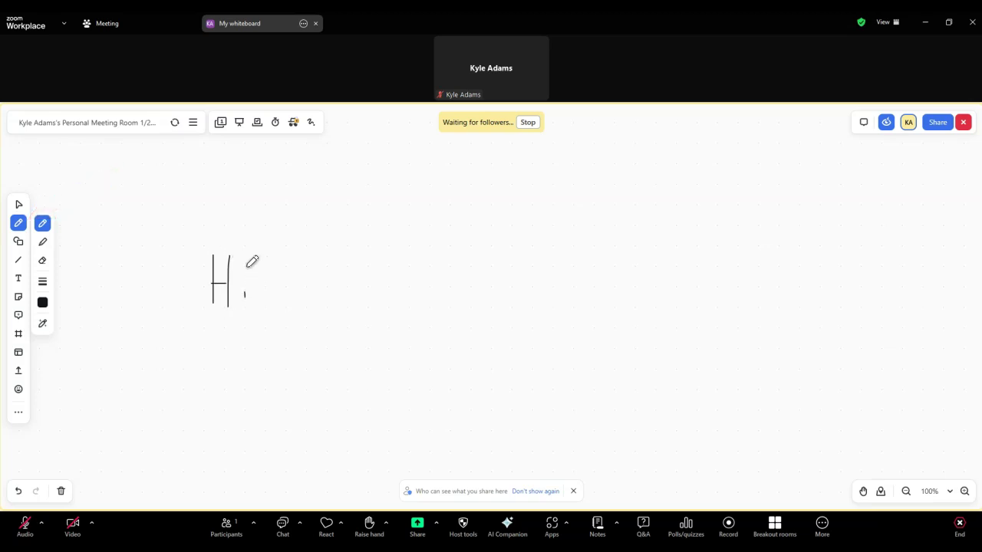
left_click(246, 267)
left_click_drag(271, 255, 271, 273)
left_click(272, 301)
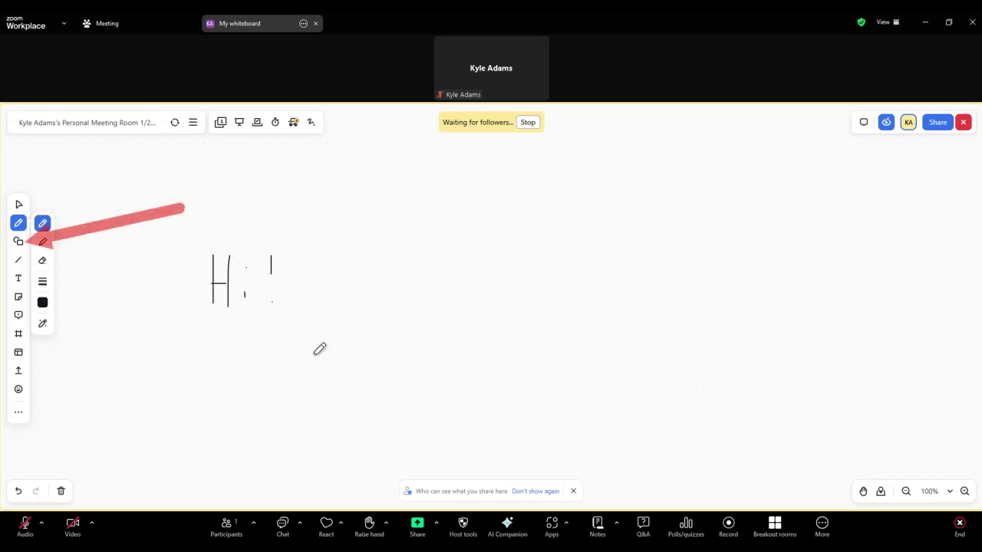
Place a 120 x 120 triangle to the right of the handwritten greeting
left_click(20, 242)
left_click(67, 245)
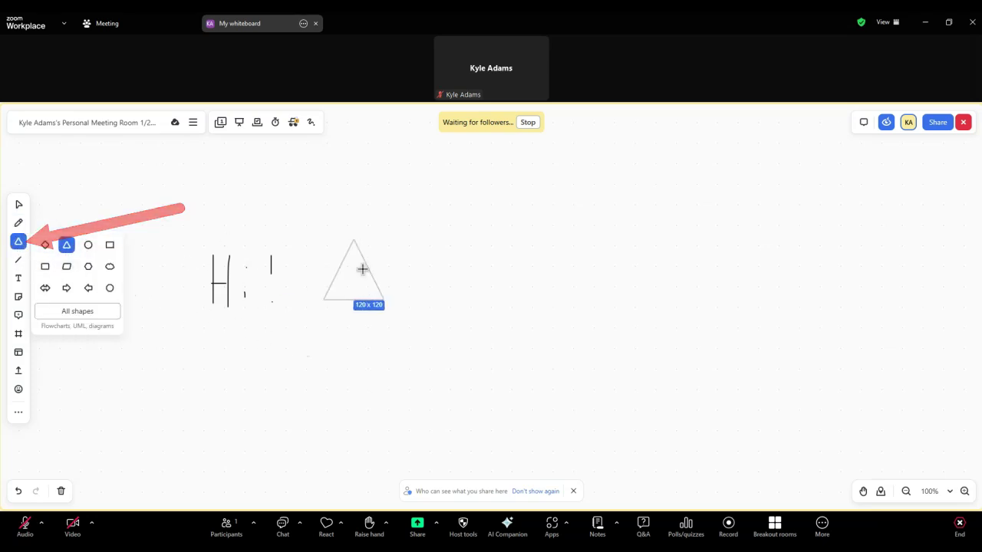
left_click(427, 258)
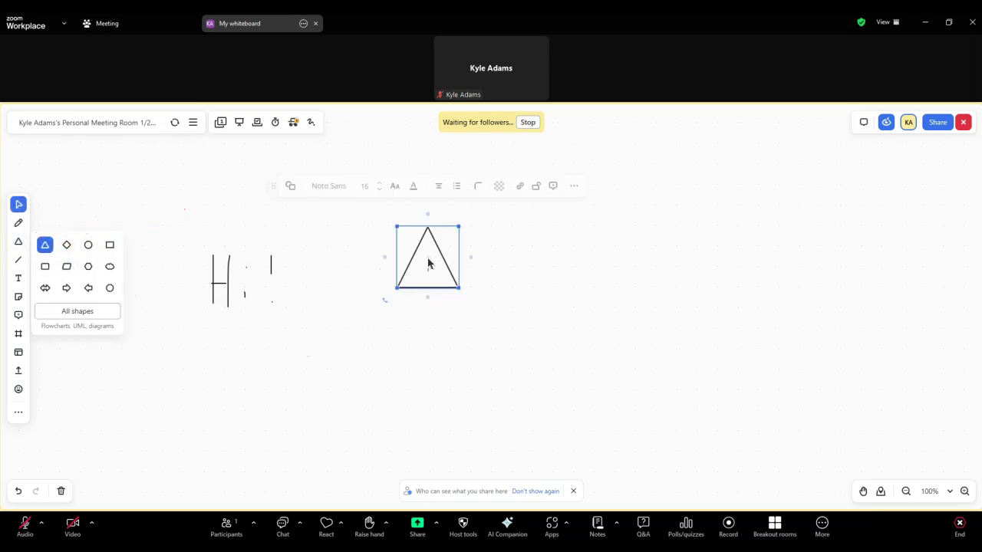
left_click(383, 335)
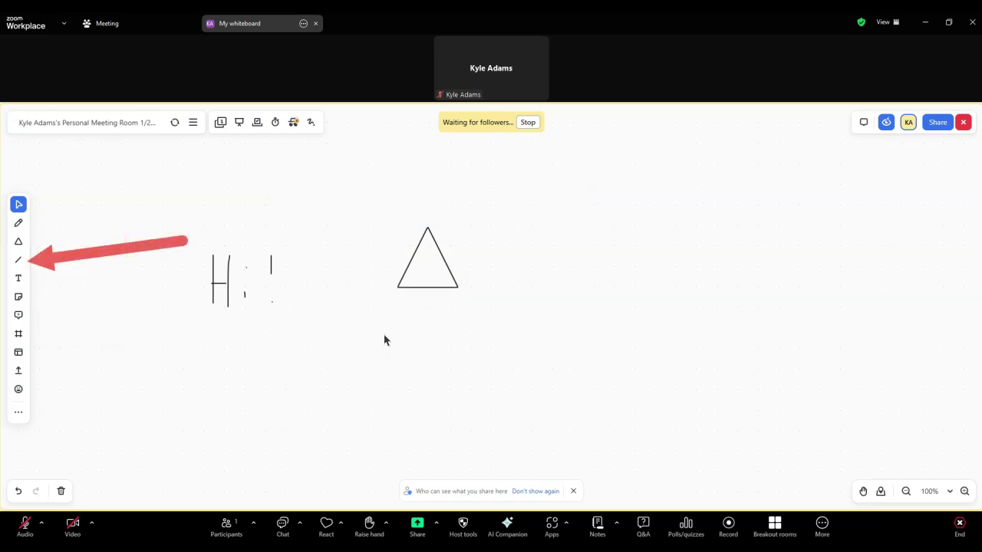
Draw a straight arrow from above the handwritten greeting to the triangle's left side
left_click(18, 259)
left_click(43, 279)
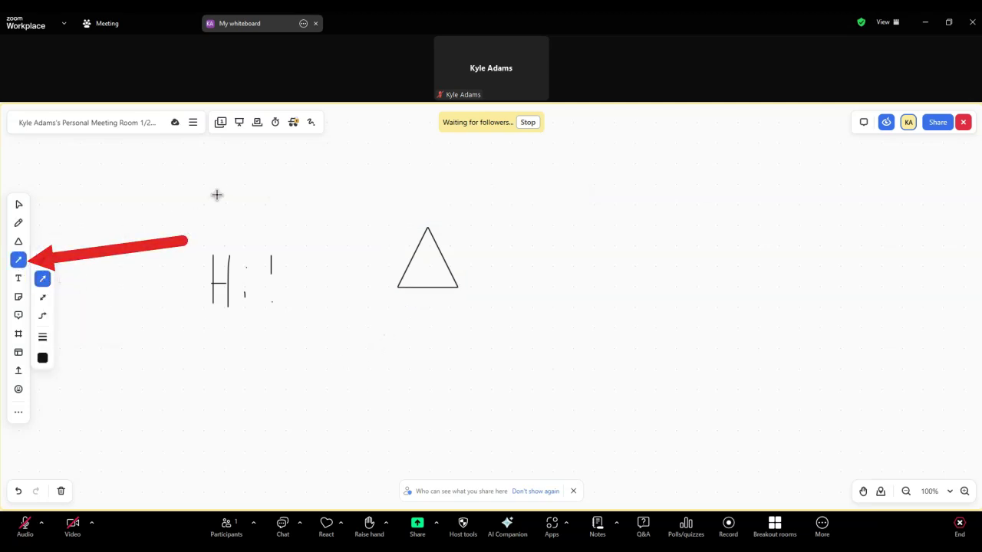
left_click_drag(219, 195, 396, 258)
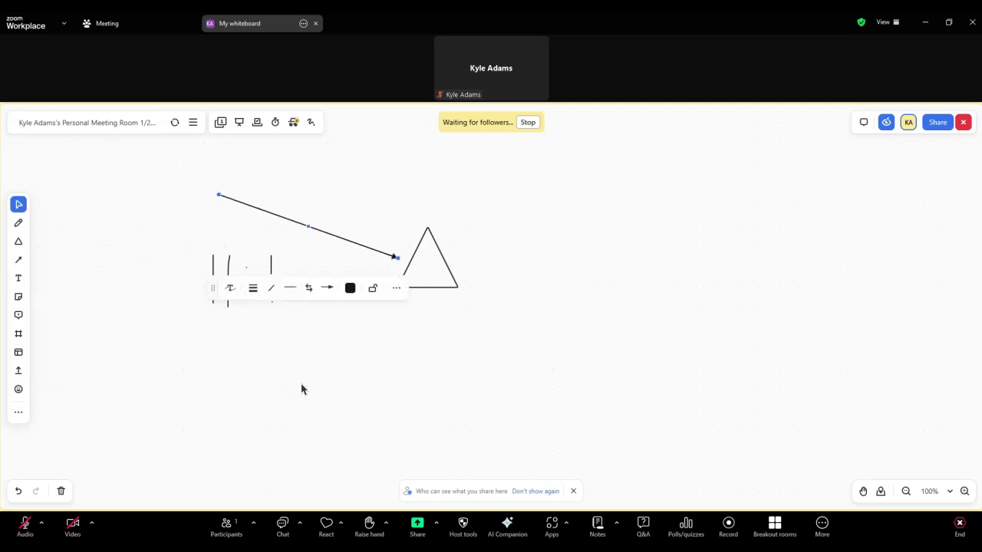
left_click(166, 369)
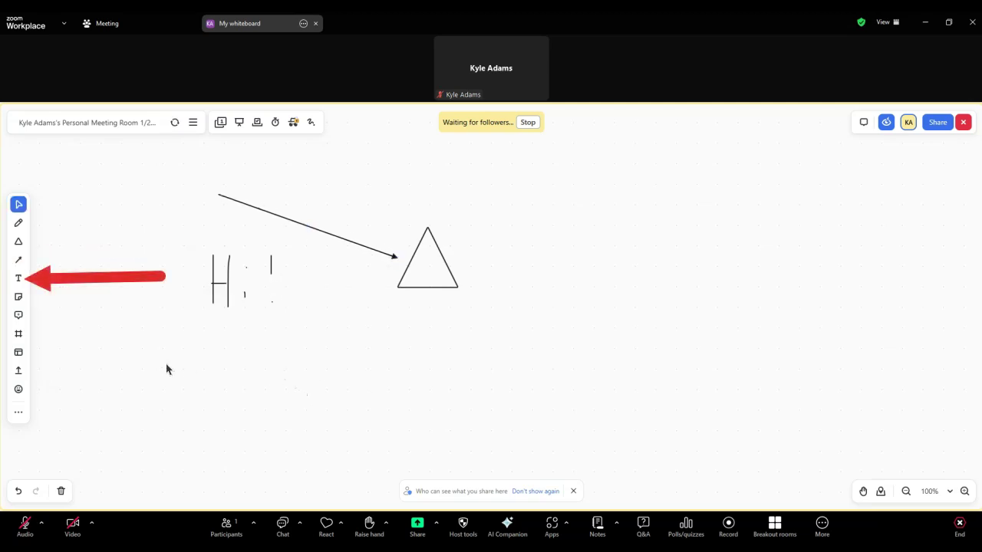
Add a text box below the drawings reading "Hello! Hope you are enjoying the video!"
left_click(18, 278)
left_click(312, 360)
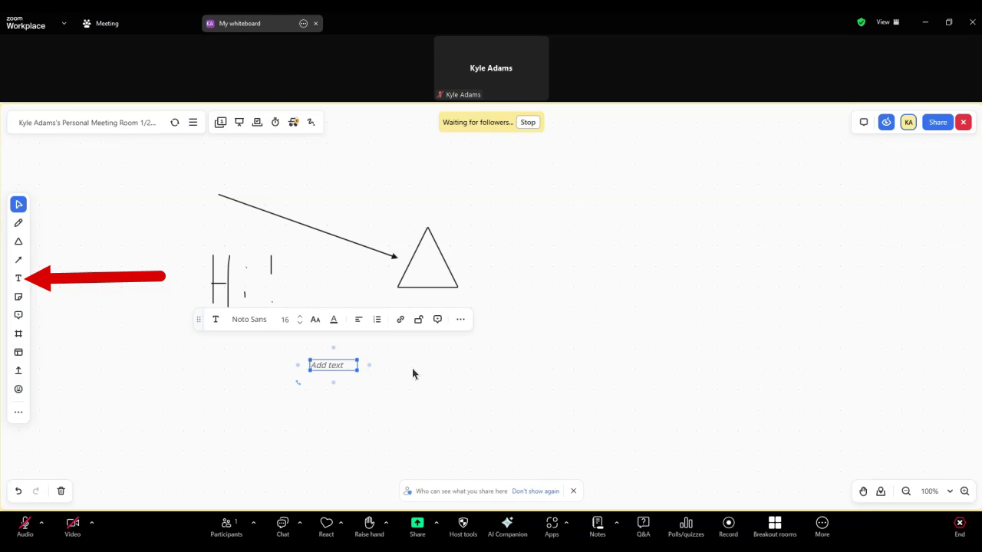
type("Hello! Ho")
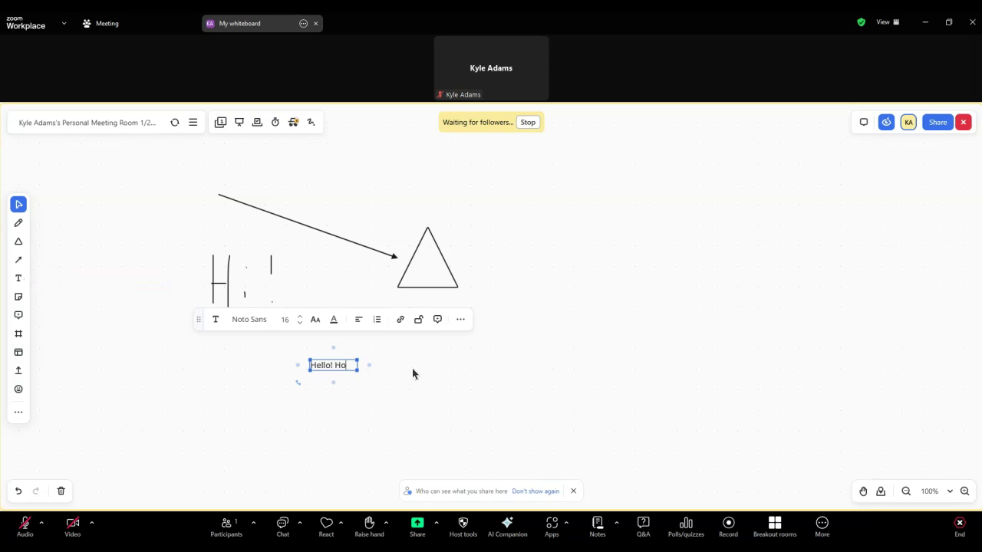
type("pe you are enjy")
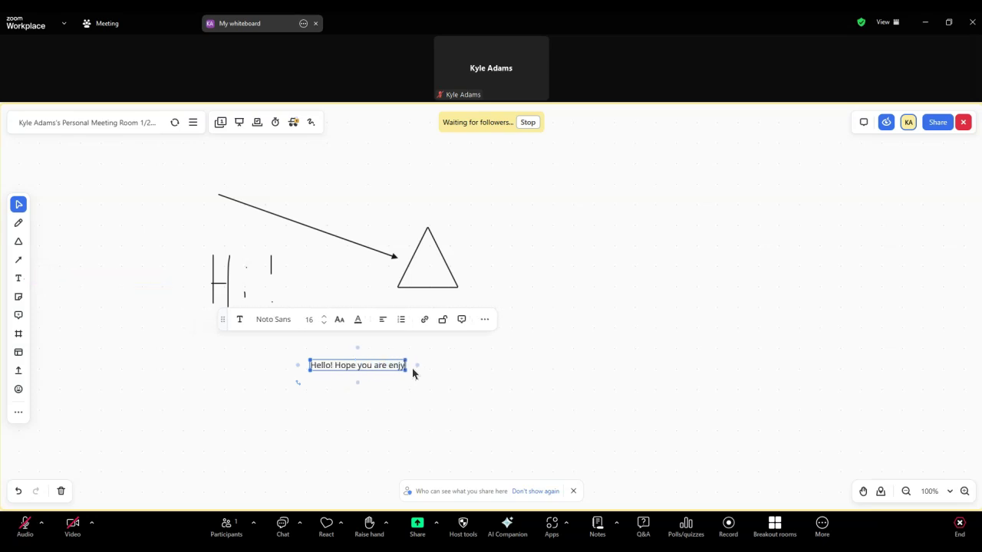
type("oy")
key("BackSpace")
key("BackSpace")
key("BackSpace")
type("oy")
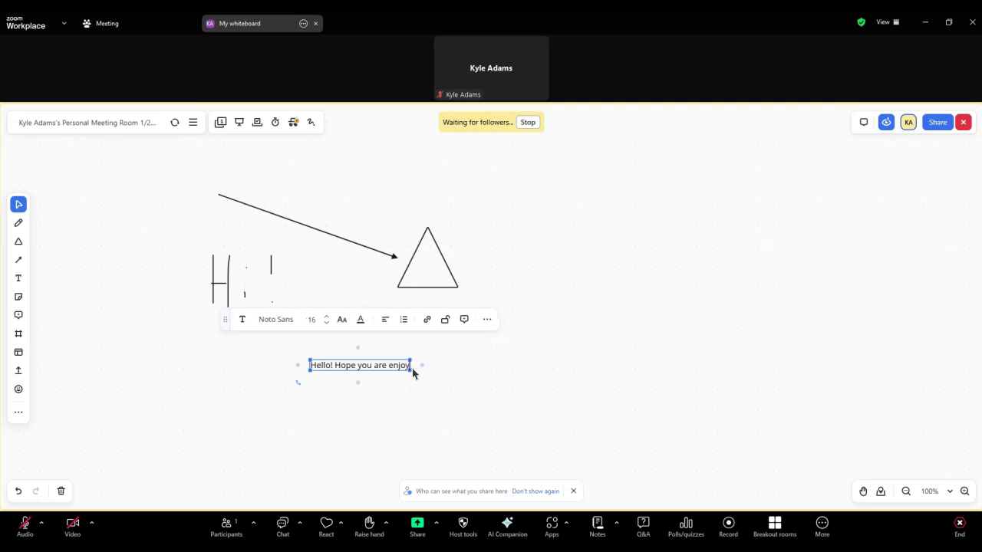
type("ing the video!")
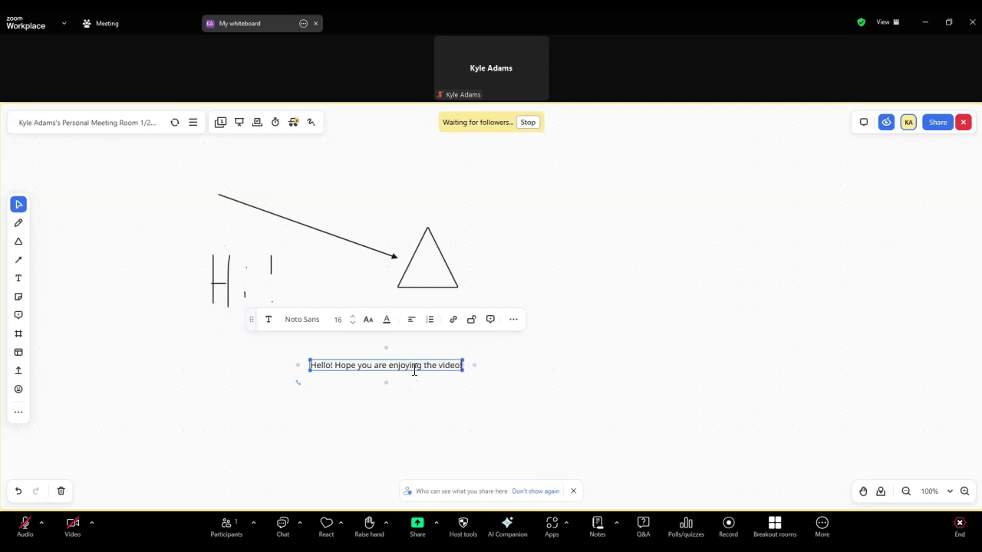
left_click(652, 398)
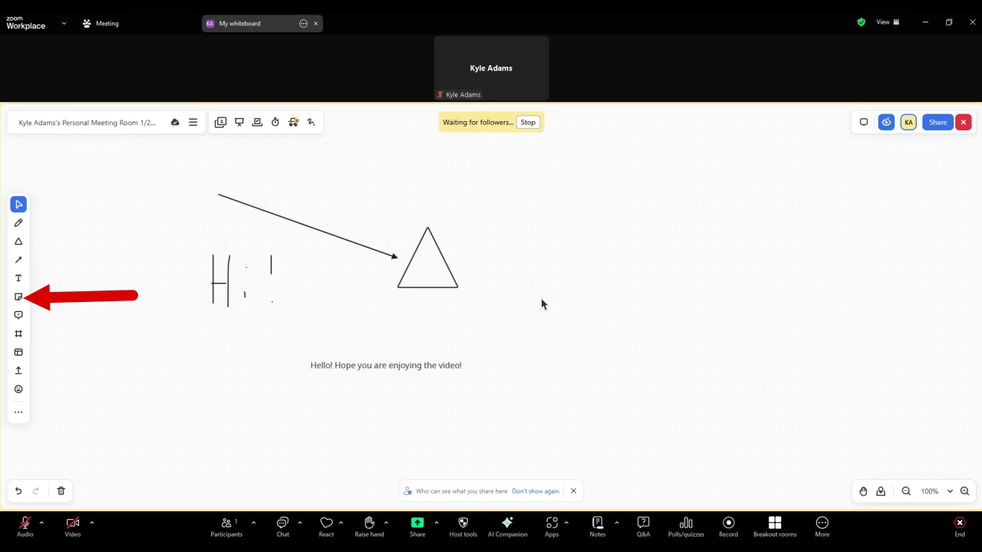
Place a yellow 144 x 144 sticky note right of the triangle reading "Whiteboards are cool!"
left_click(21, 299)
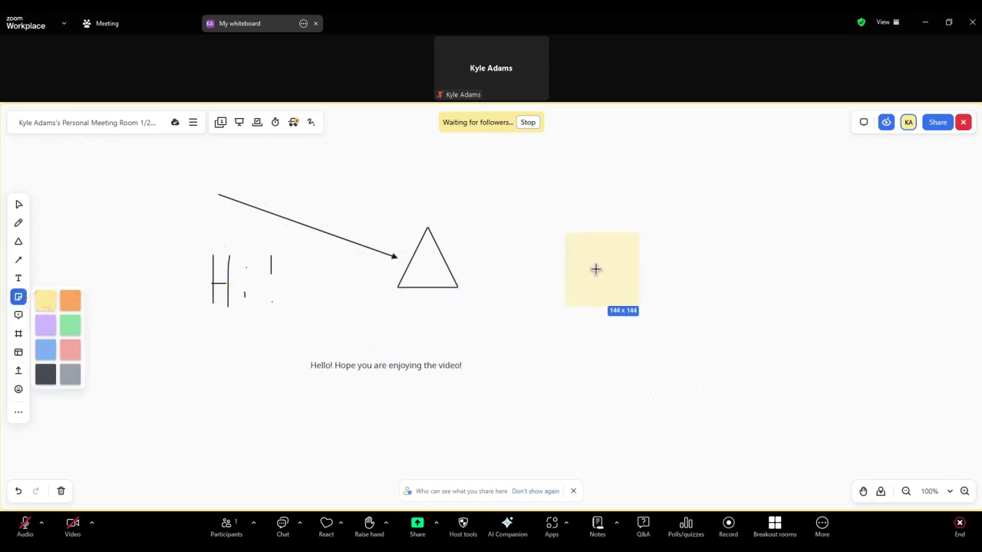
left_click(596, 269)
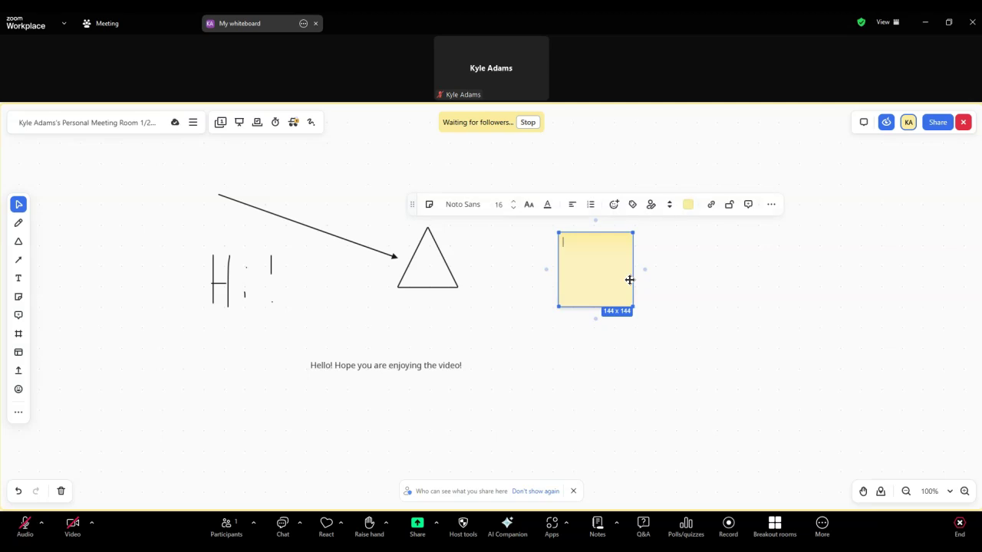
type("Whiteboards are cool@!")
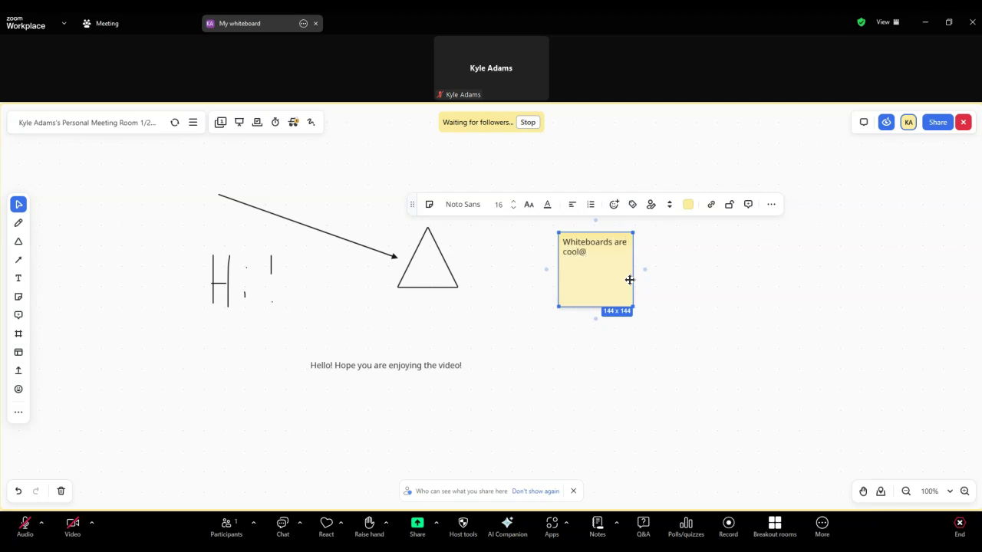
key("BackSpace")
type("!")
left_click(708, 316)
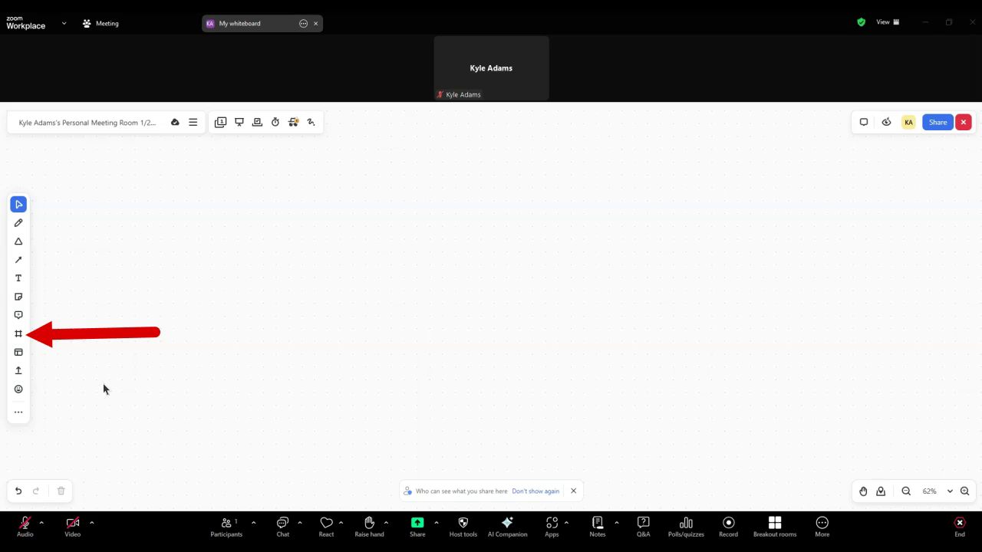
Add a 16:9 frame to an empty area of the whiteboard
left_click(19, 334)
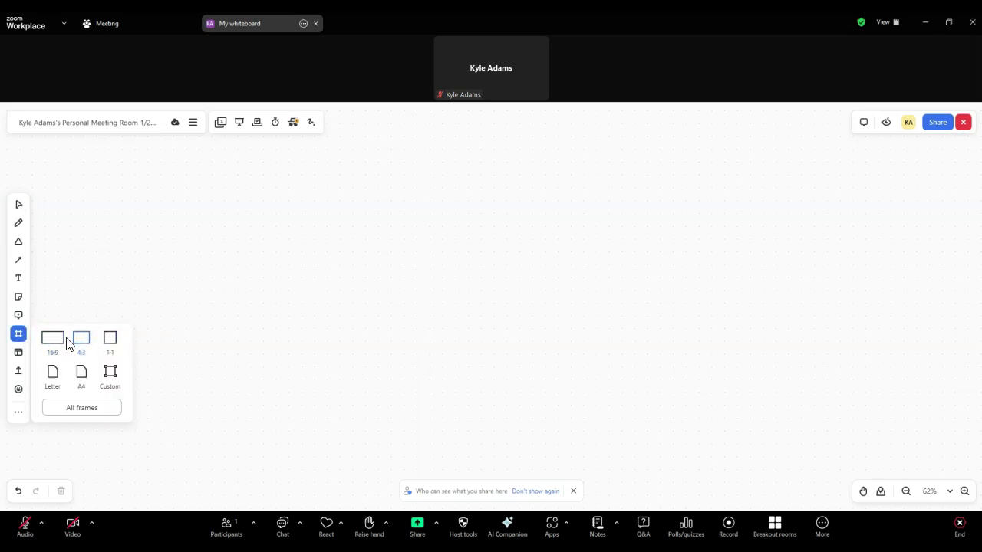
left_click(55, 343)
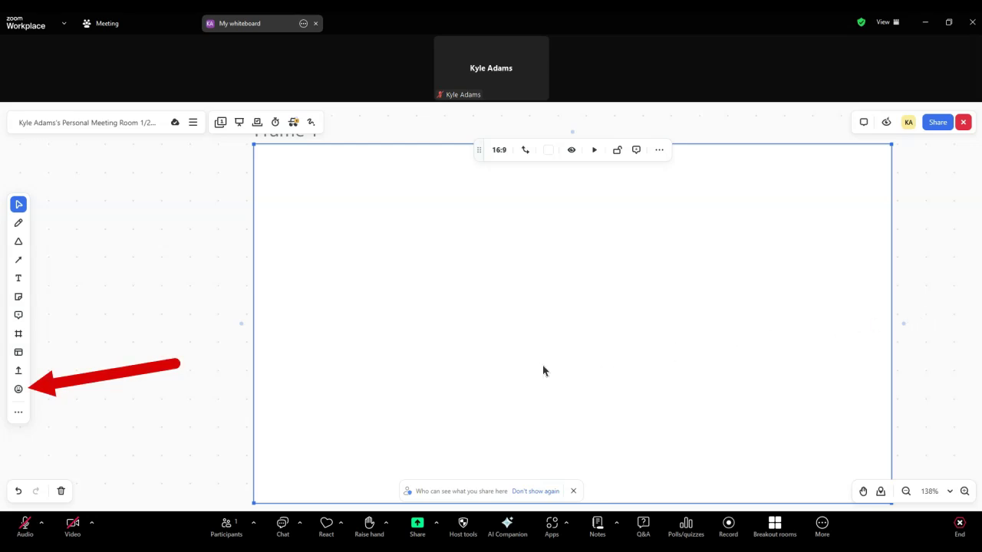
Open the stickers and emojis collection and the list of additional whiteboard tools to see what is available
left_click(21, 391)
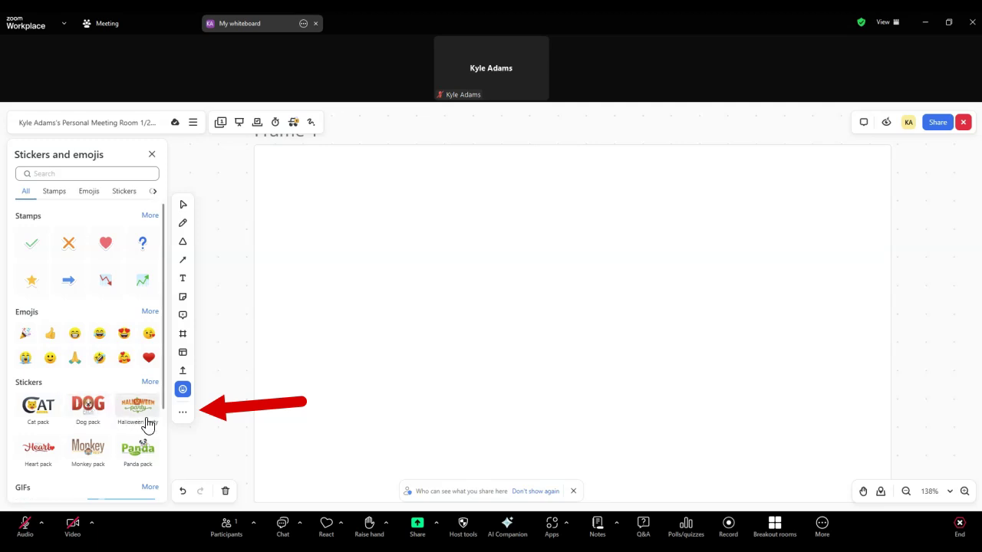
left_click(185, 418)
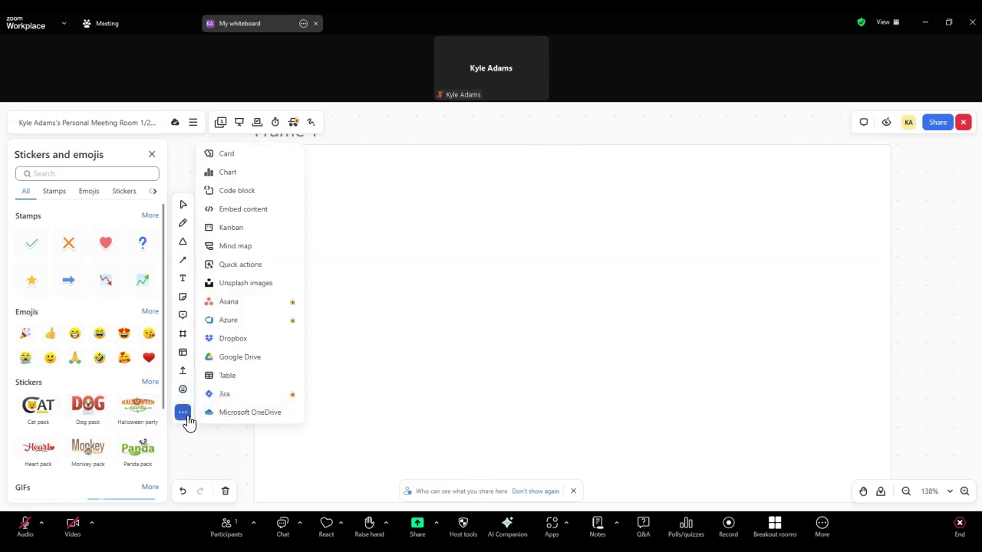